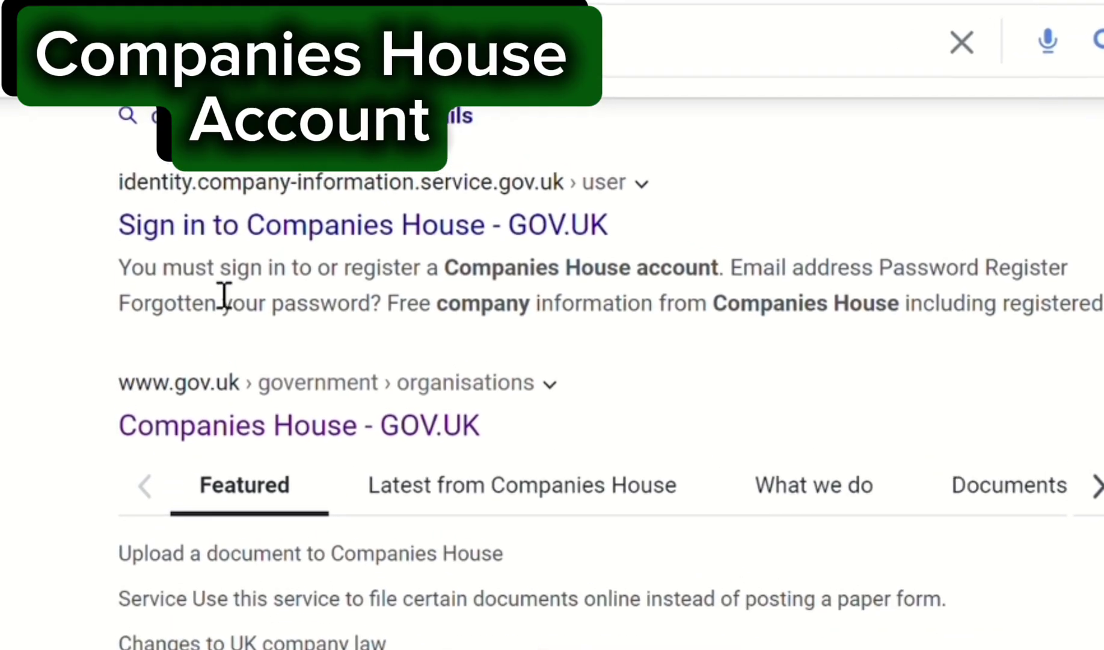
- Open the Companies House - GOV.UK search result to reach WebFiling
{"action": "left_click", "coordinate": [343, 448]}
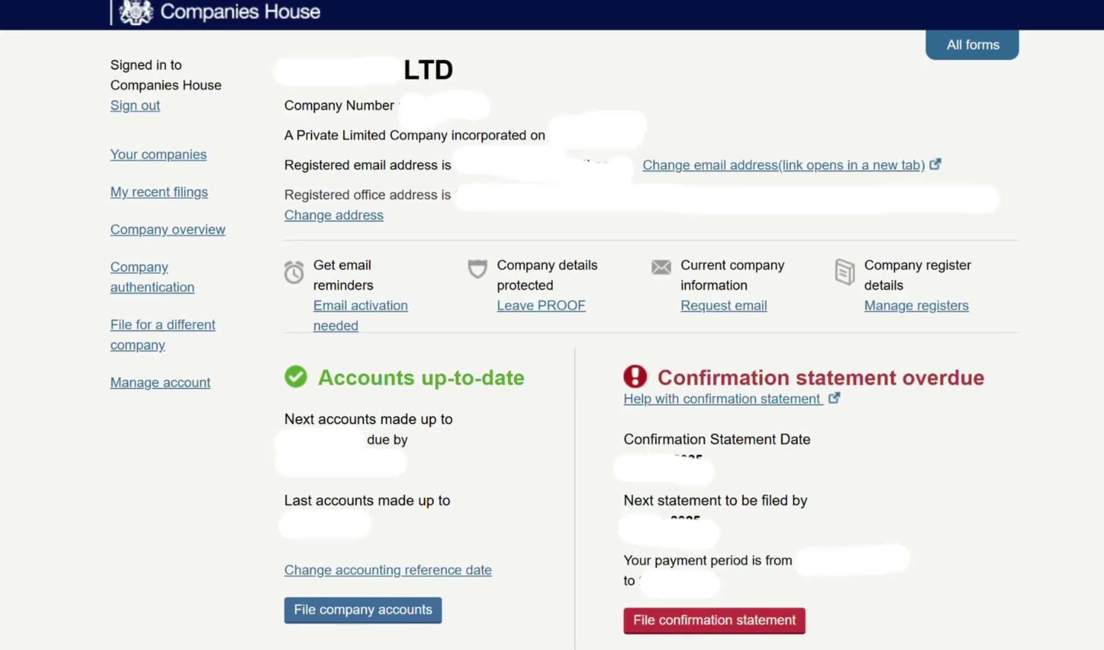
- Start the confirmation statement filing from the company overview page
{"action": "left_click", "coordinate": [734, 625]}
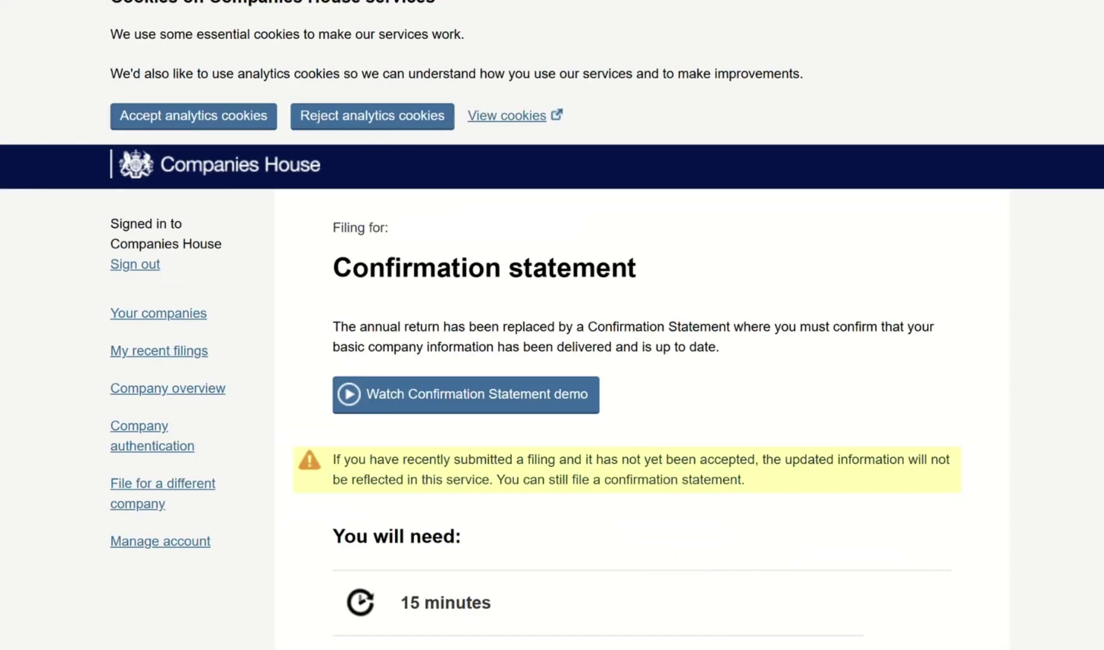
{"action": "scroll", "coordinate": [552, 324], "scroll_direction": "down", "scroll_amount": 5}
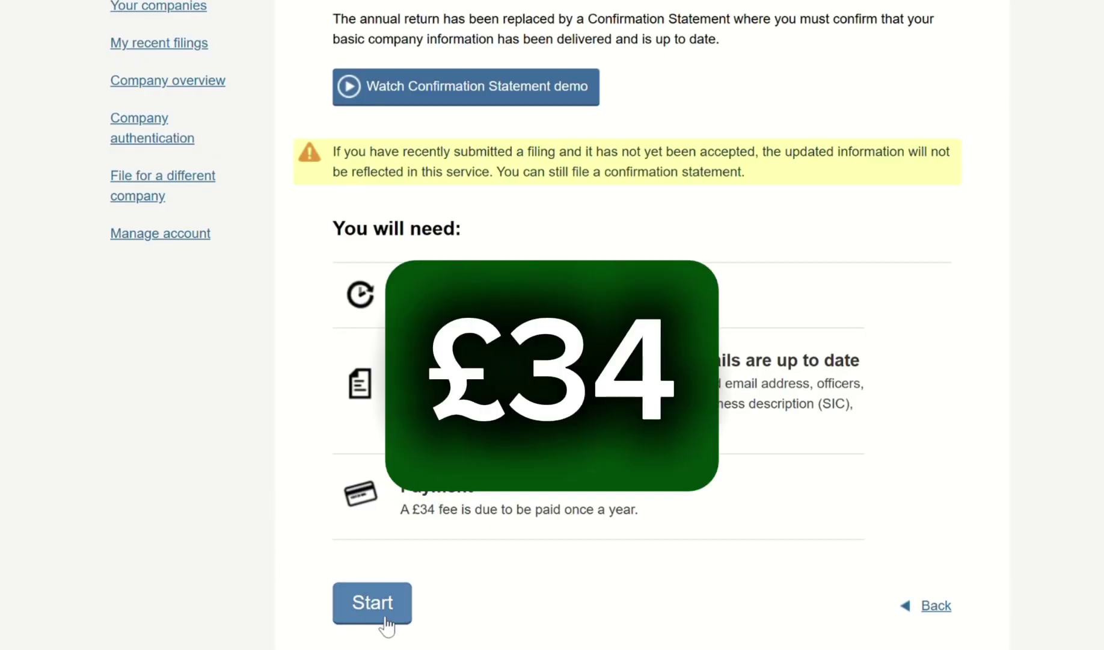
{"action": "left_click", "coordinate": [385, 618]}
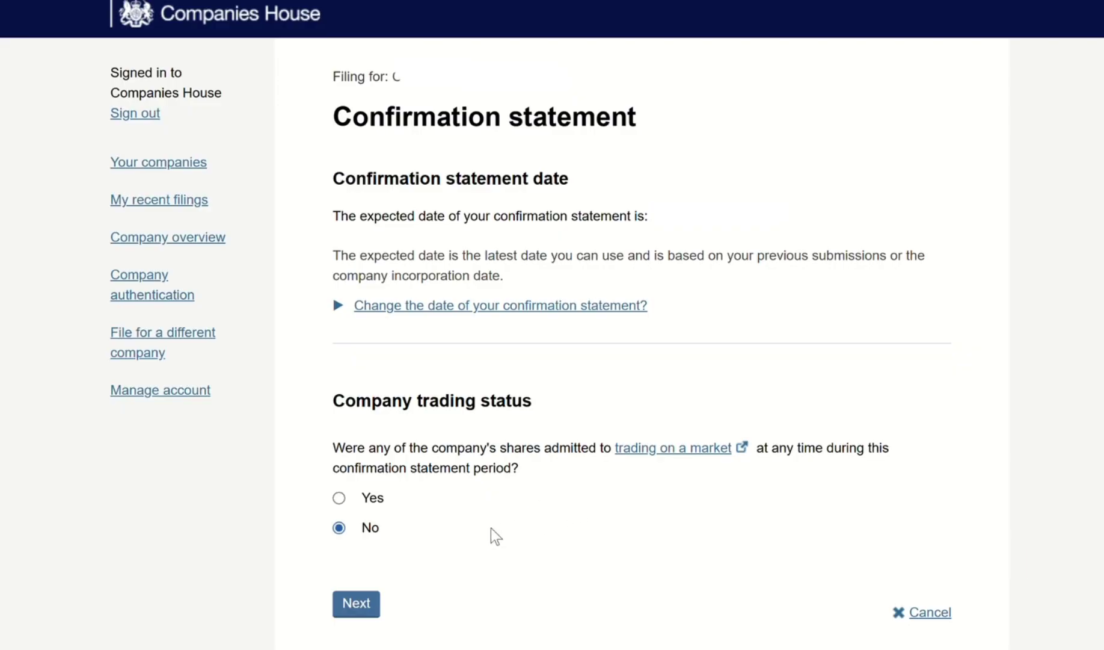
- Confirm the registered email, registered office address and registers information are correct
{"action": "left_click", "coordinate": [365, 608]}
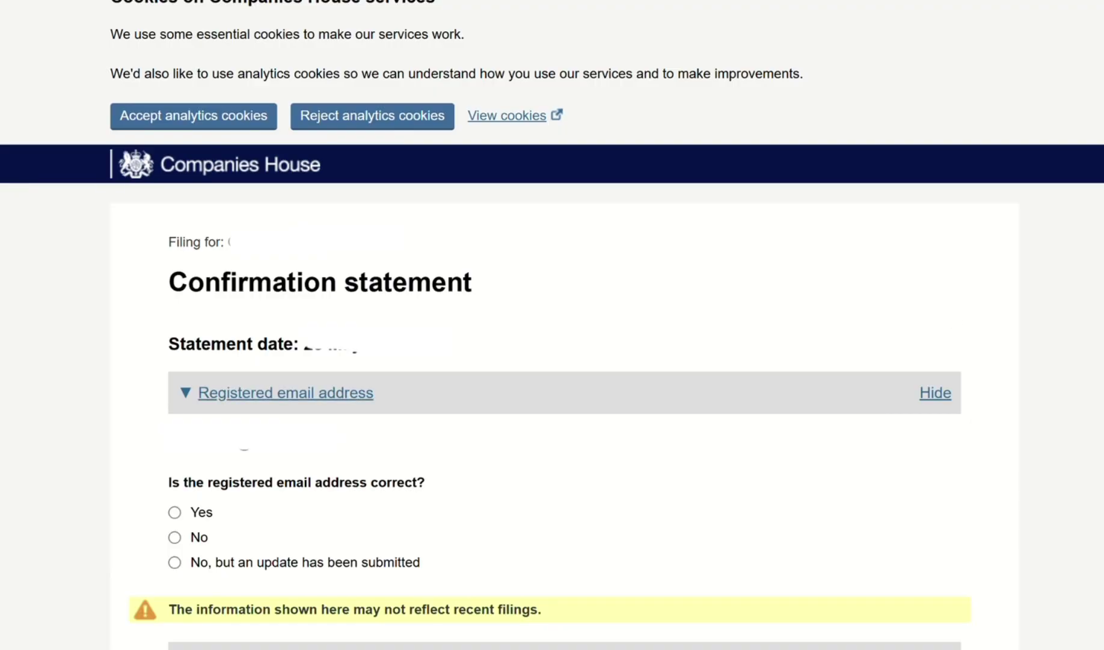
{"action": "scroll", "coordinate": [553, 361], "scroll_direction": "down", "scroll_amount": 3}
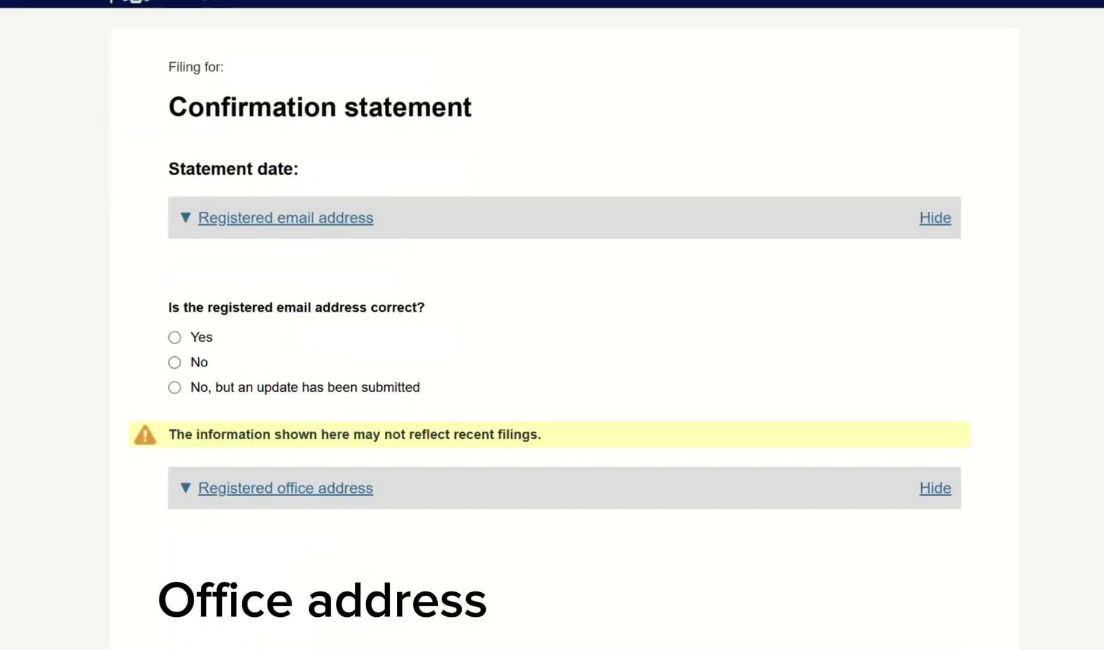
{"action": "left_click", "coordinate": [175, 338]}
{"action": "scroll", "coordinate": [175, 341], "scroll_direction": "down", "scroll_amount": 8}
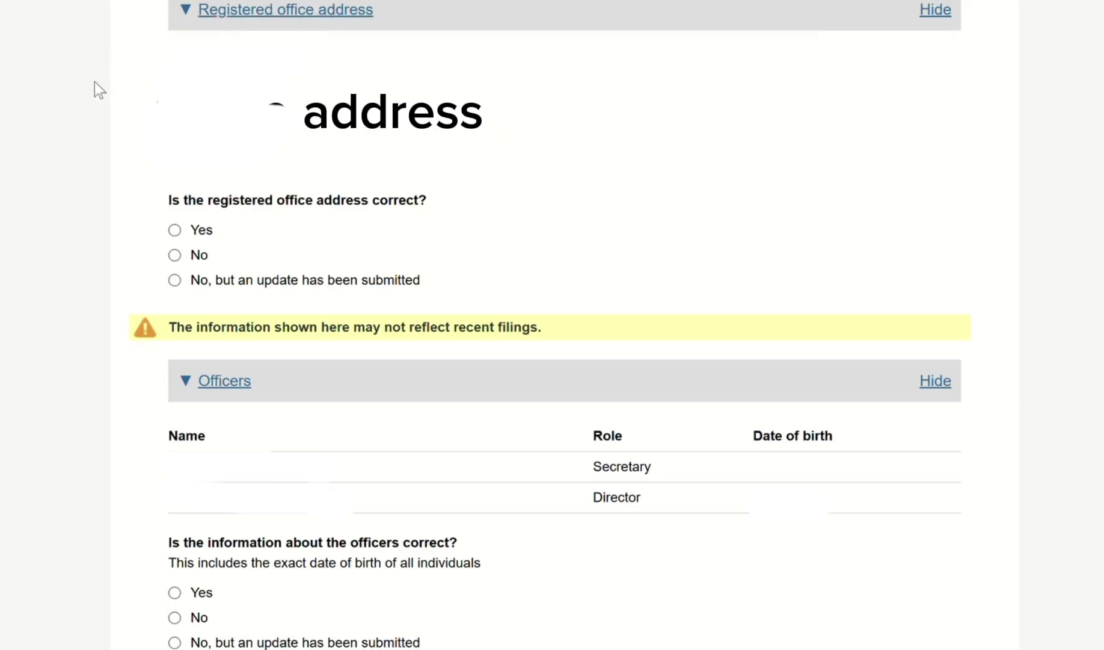
{"action": "left_click", "coordinate": [175, 234]}
{"action": "scroll", "coordinate": [552, 325], "scroll_direction": "down", "scroll_amount": 5}
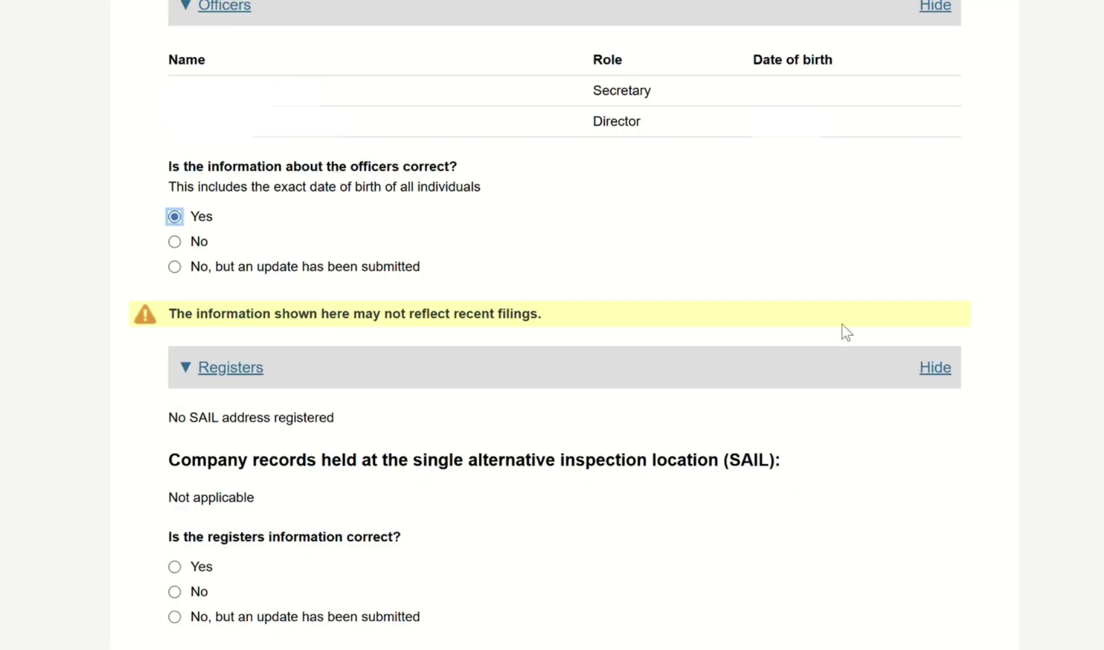
{"action": "scroll", "coordinate": [855, 184], "scroll_direction": "down", "scroll_amount": 6}
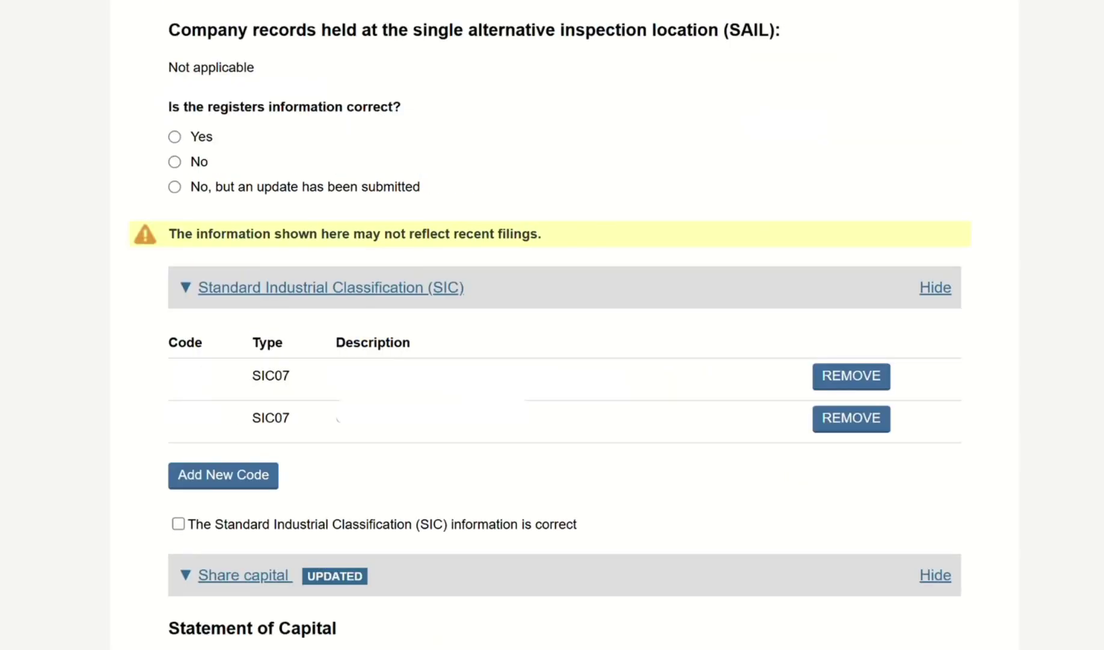
{"action": "left_click", "coordinate": [173, 137]}
{"action": "scroll", "coordinate": [552, 325], "scroll_direction": "down", "scroll_amount": 4}
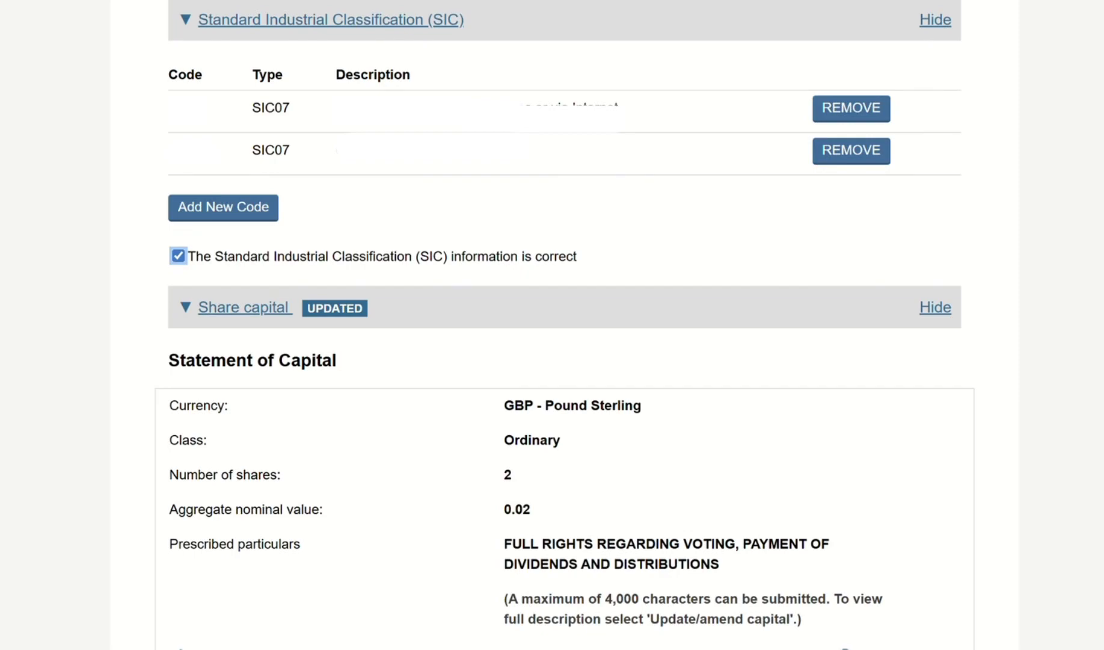
- Confirm shareholder and PSC details, then agree to the required-information and lawful-activities declarations
{"action": "scroll", "coordinate": [553, 324], "scroll_direction": "down", "scroll_amount": 8}
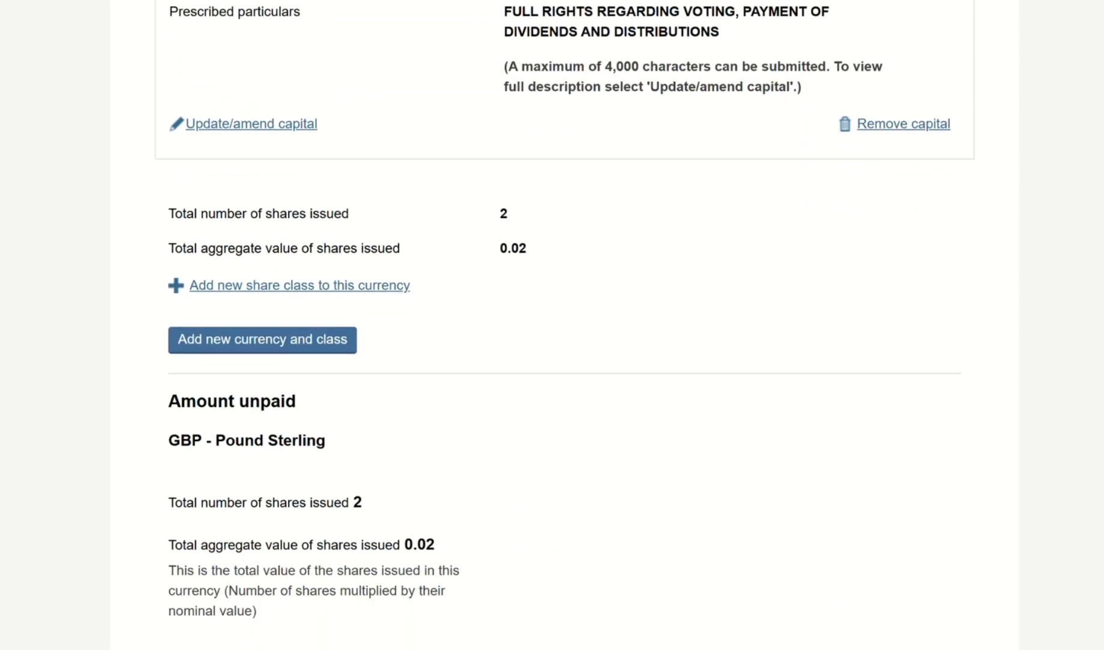
{"action": "scroll", "coordinate": [552, 324], "scroll_direction": "up", "scroll_amount": 1}
{"action": "scroll", "coordinate": [552, 324], "scroll_direction": "down", "scroll_amount": 1}
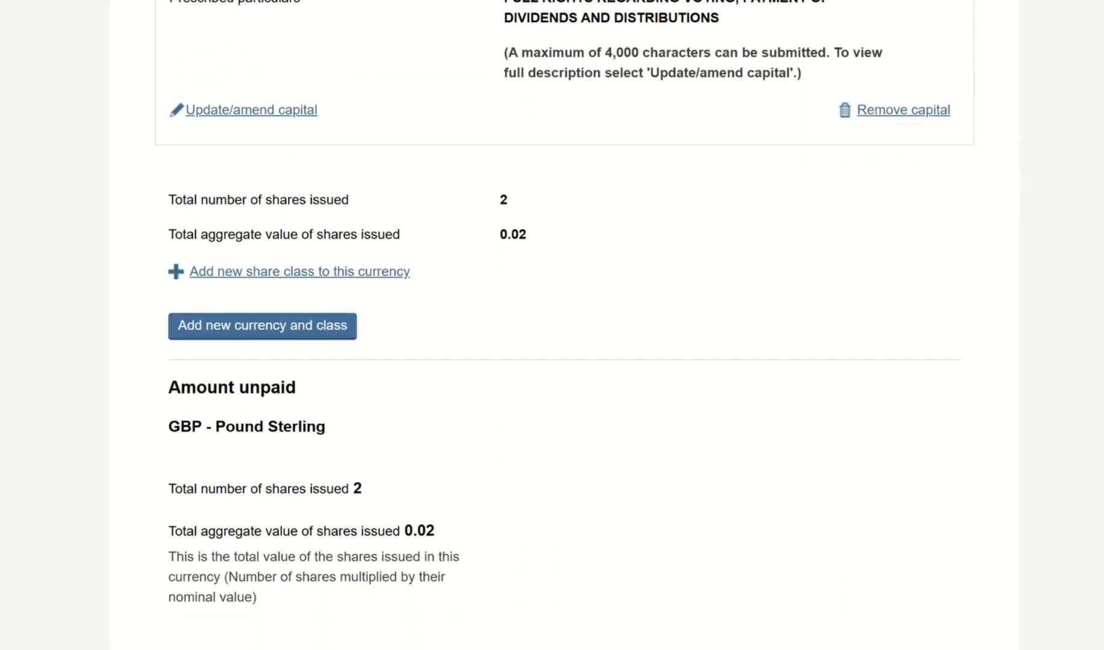
{"action": "scroll", "coordinate": [552, 325], "scroll_direction": "down", "scroll_amount": 3}
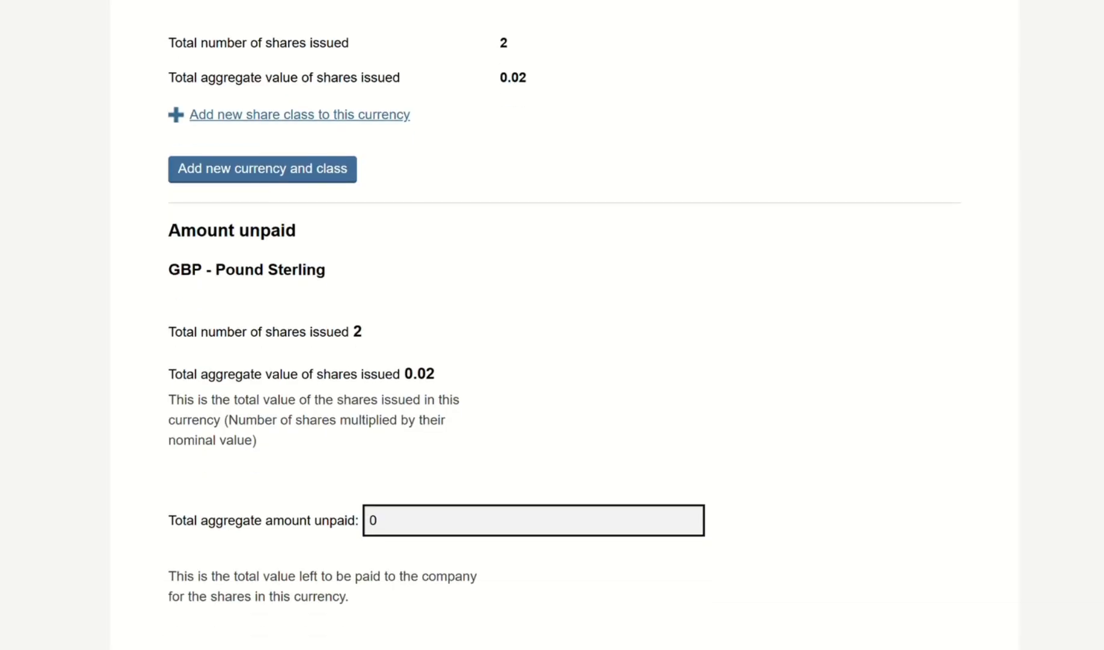
{"action": "scroll", "coordinate": [552, 325], "scroll_direction": "down", "scroll_amount": 3}
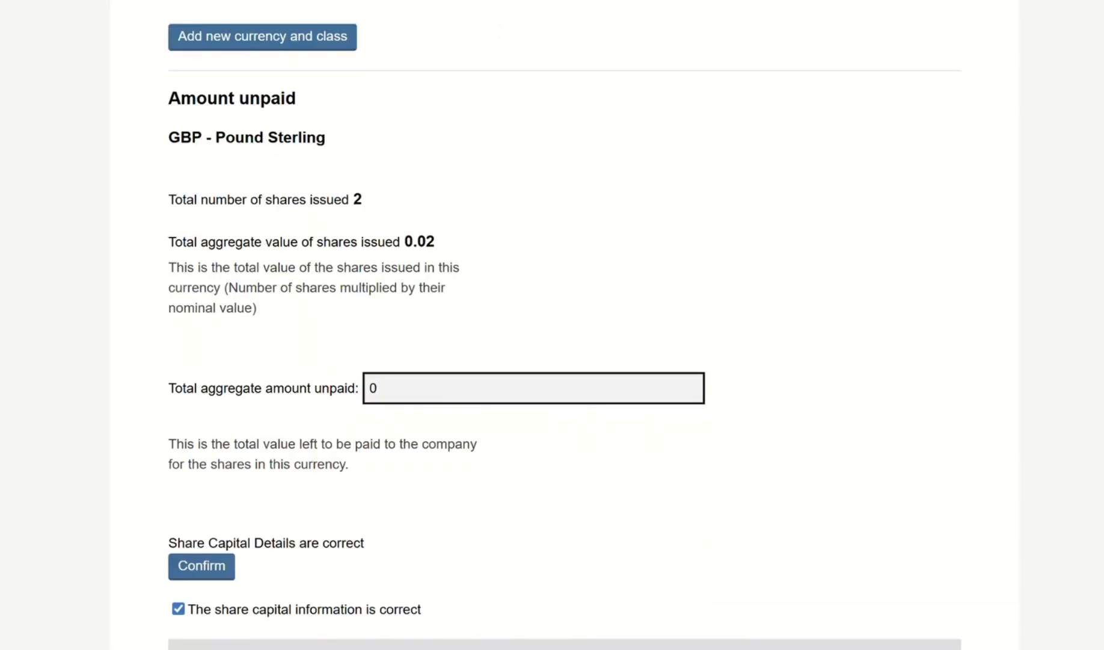
{"action": "scroll", "coordinate": [552, 325], "scroll_direction": "down", "scroll_amount": 10}
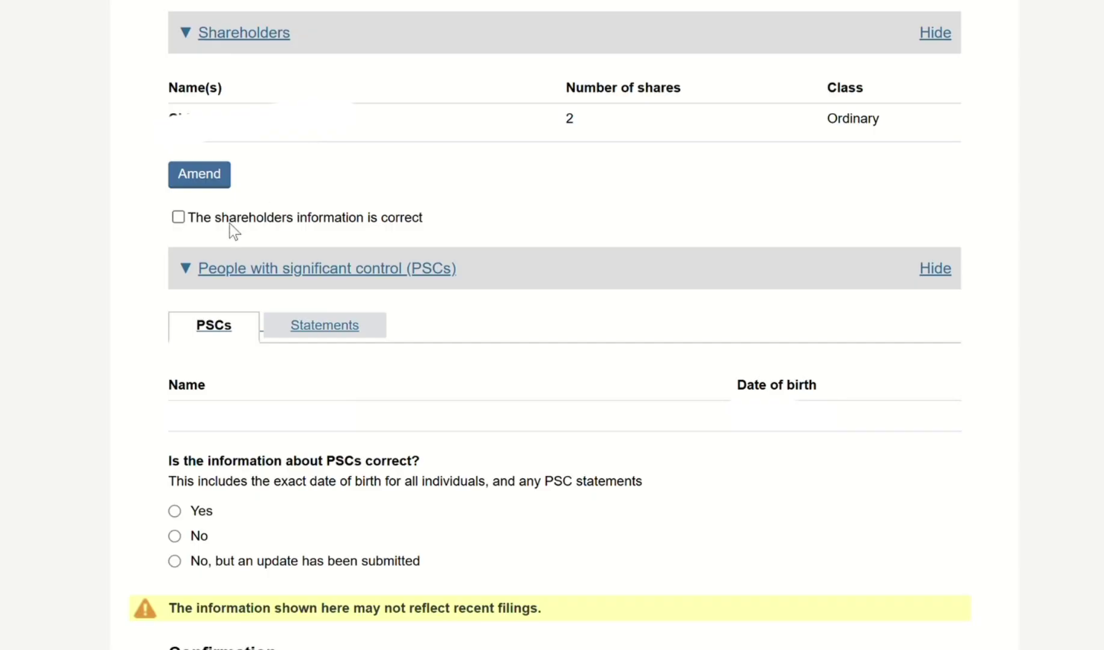
{"action": "left_click", "coordinate": [177, 216]}
{"action": "scroll", "coordinate": [272, 403], "scroll_direction": "down", "scroll_amount": 3}
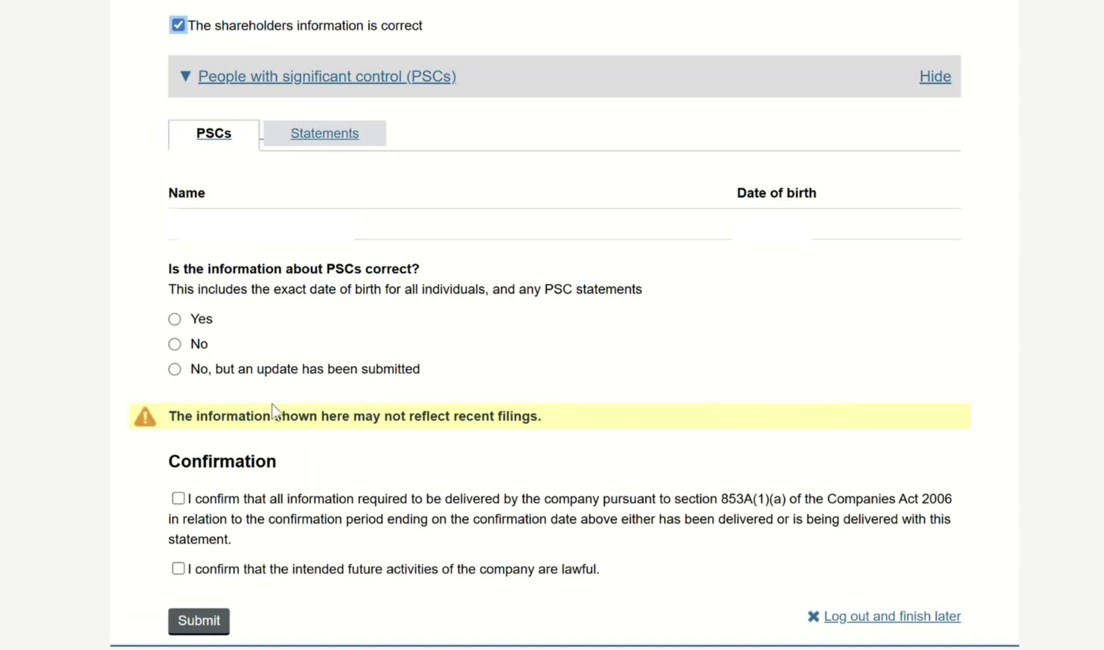
{"action": "left_click", "coordinate": [176, 319]}
{"action": "left_click", "coordinate": [176, 497]}
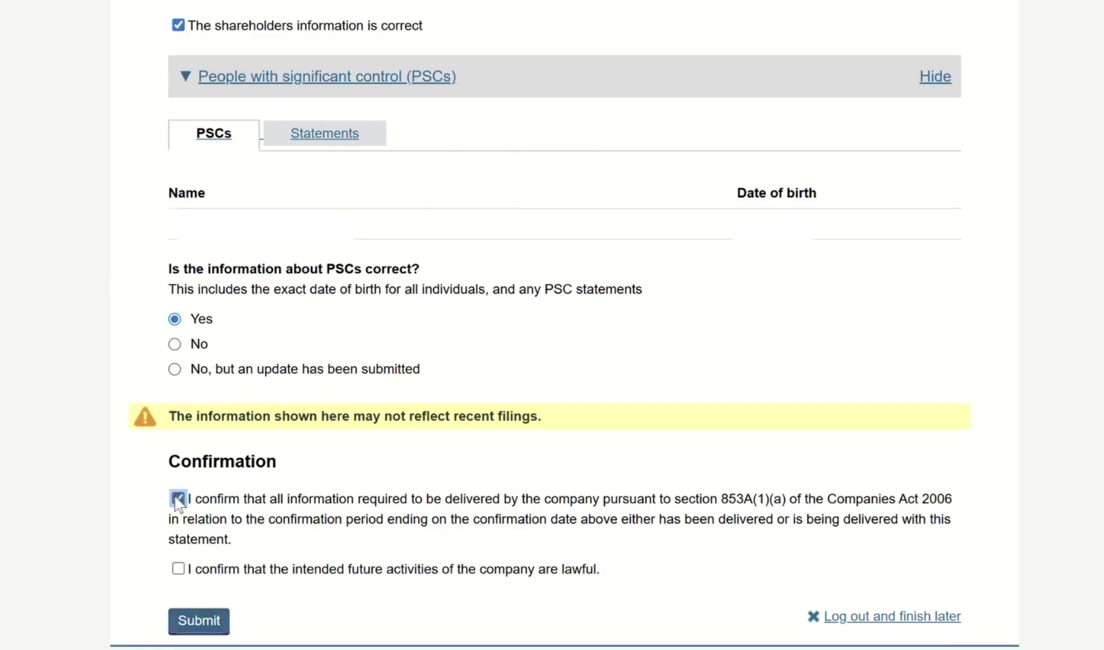
{"action": "left_click", "coordinate": [179, 567]}
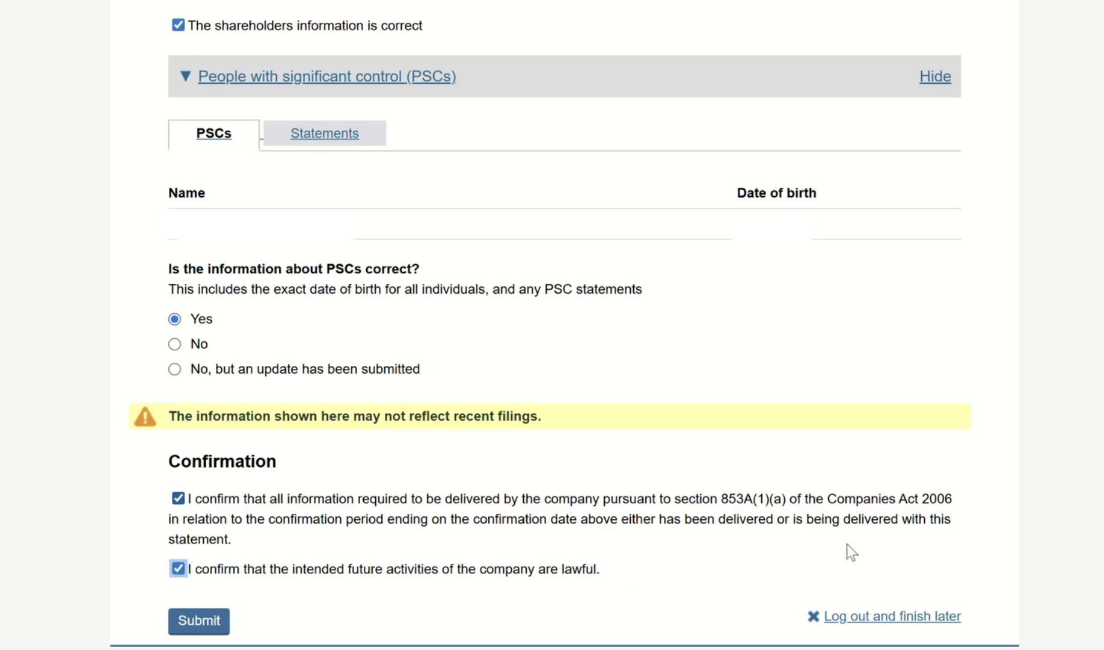
- Submit the statement and select credit or debit card for the £34.00 fee
{"action": "left_click", "coordinate": [218, 623]}
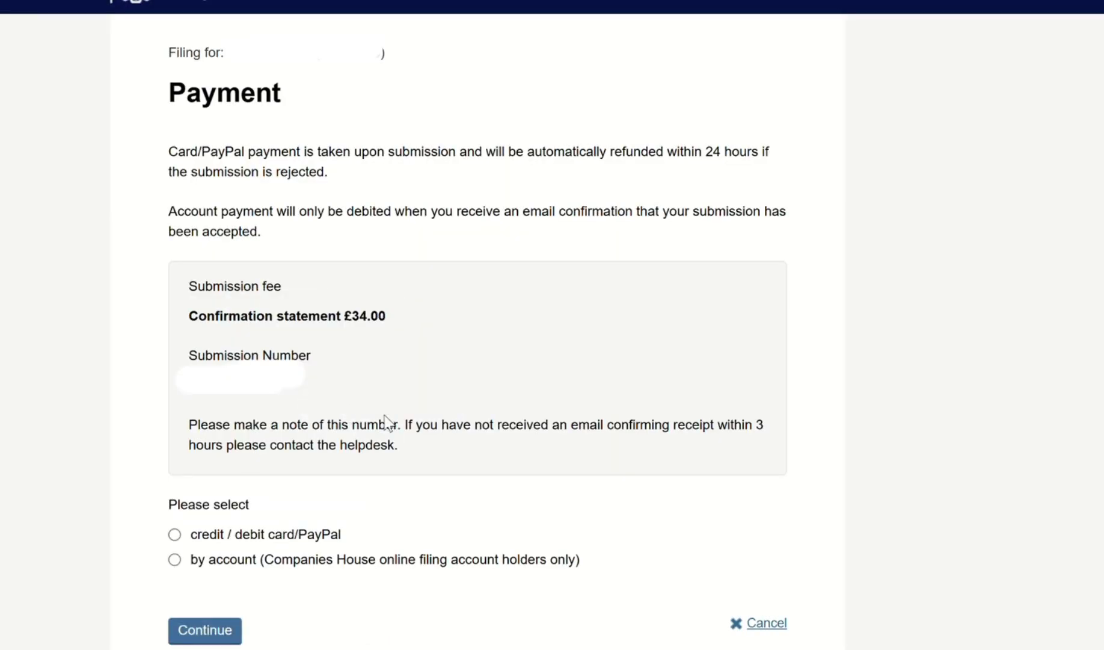
{"action": "left_click", "coordinate": [174, 535]}
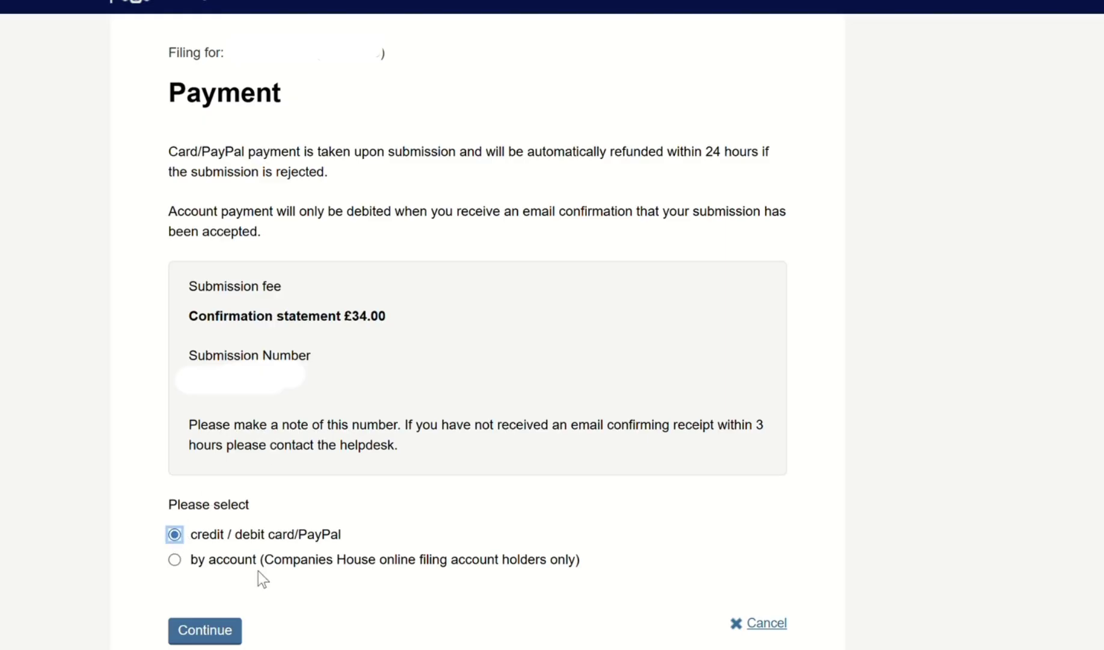
{"action": "left_click", "coordinate": [214, 632]}
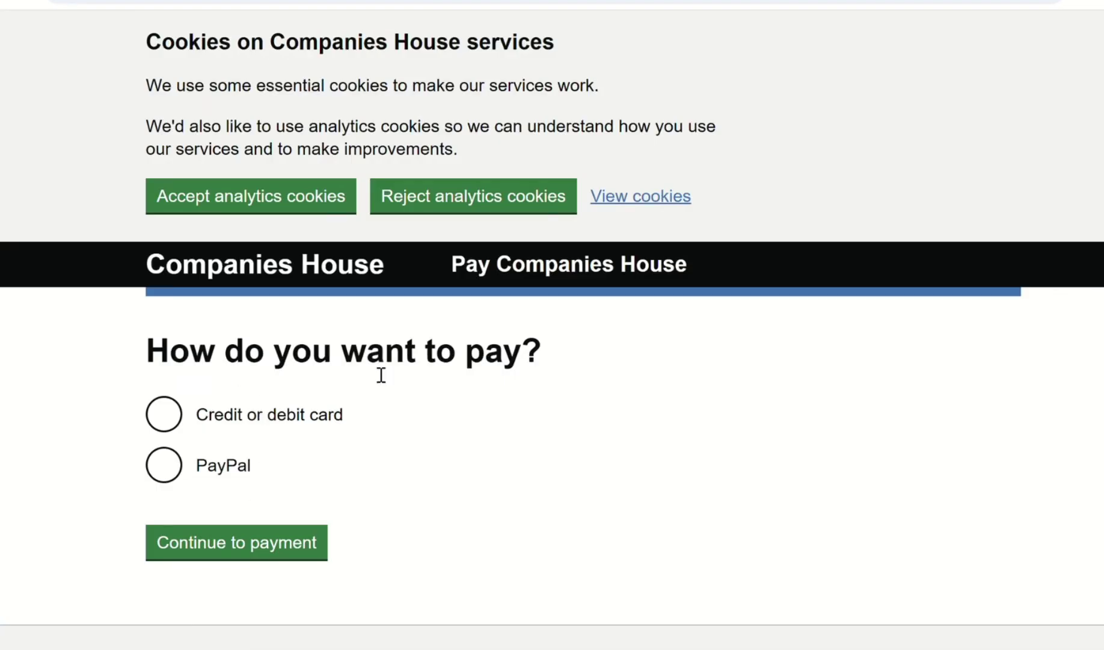
{"action": "left_click", "coordinate": [169, 415]}
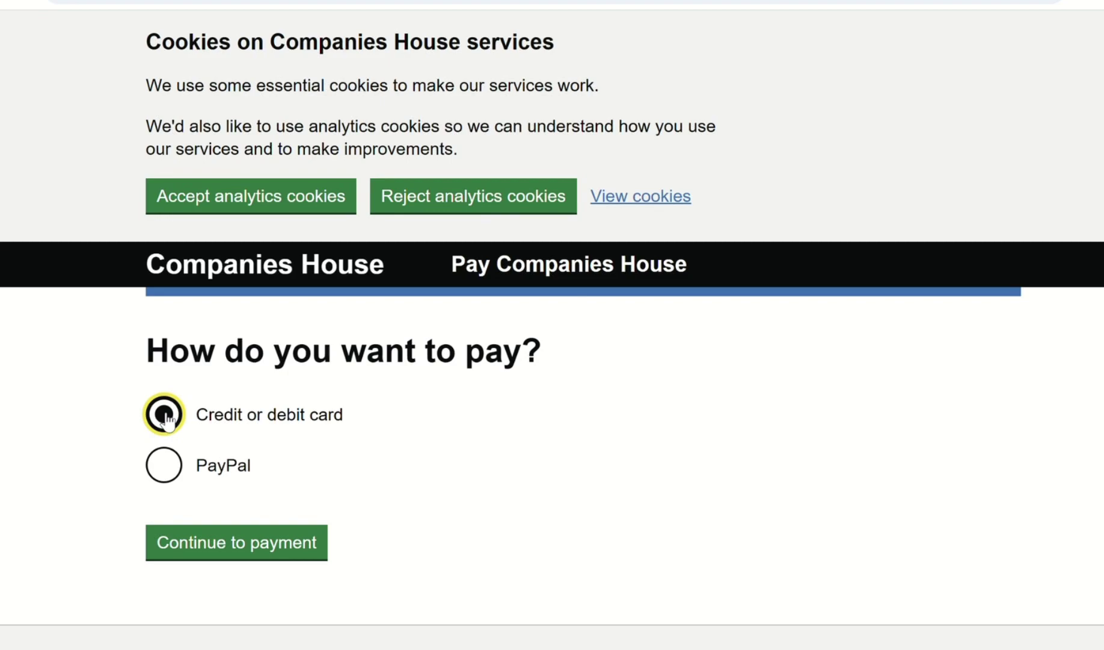
{"action": "left_click", "coordinate": [258, 544]}
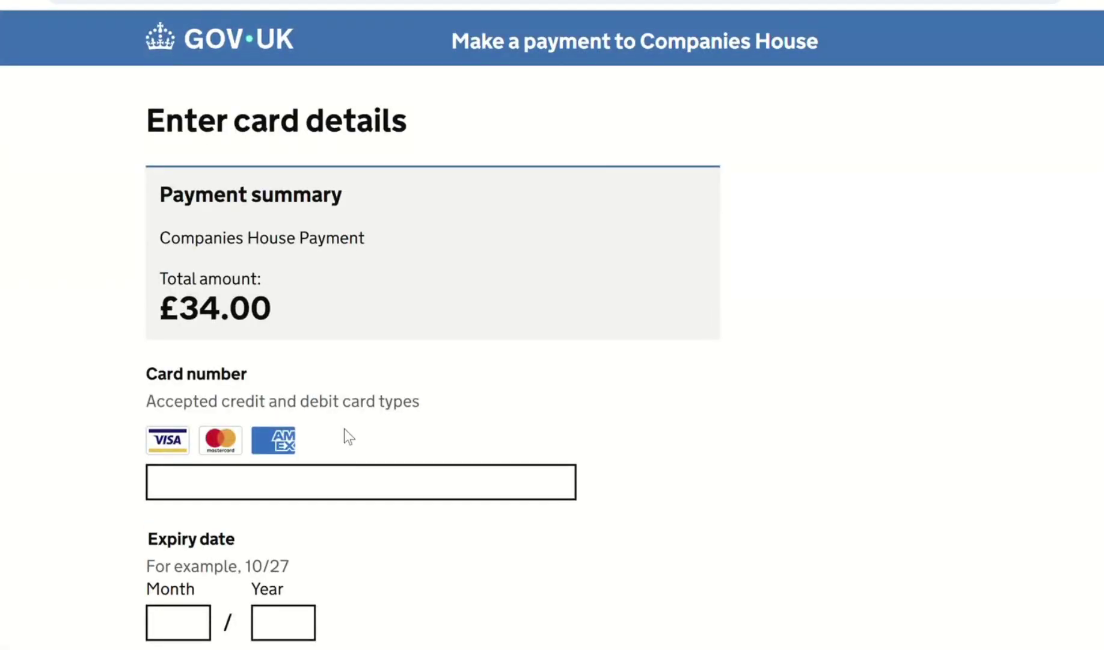
- Select the Card number field on the £34.00 GOV.UK Pay form
{"action": "left_click", "coordinate": [304, 492]}
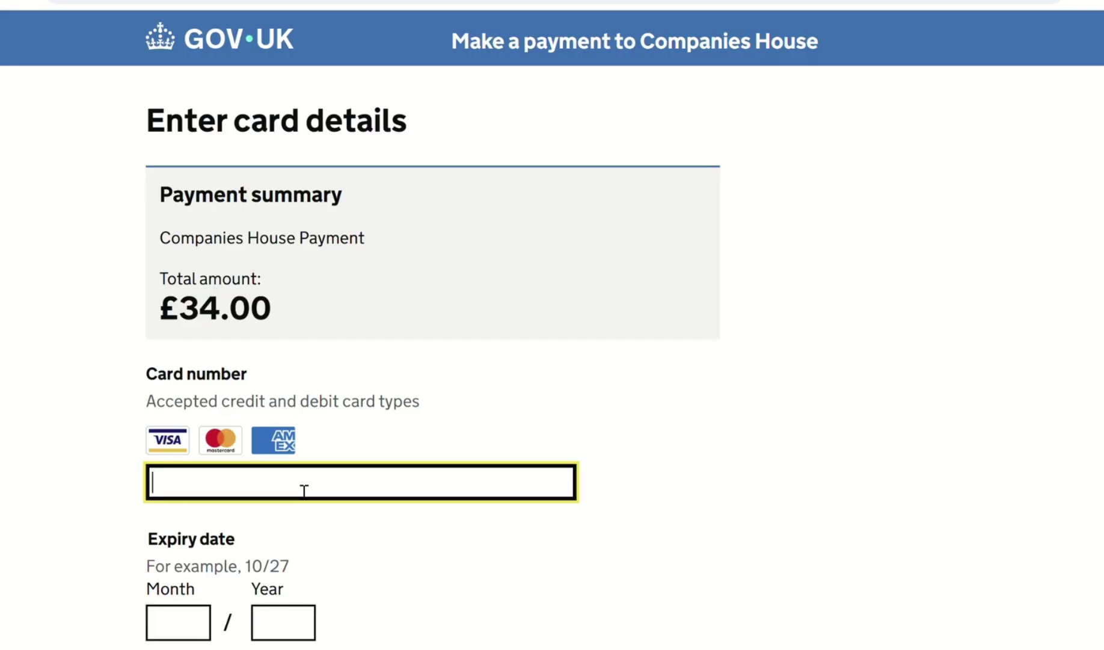